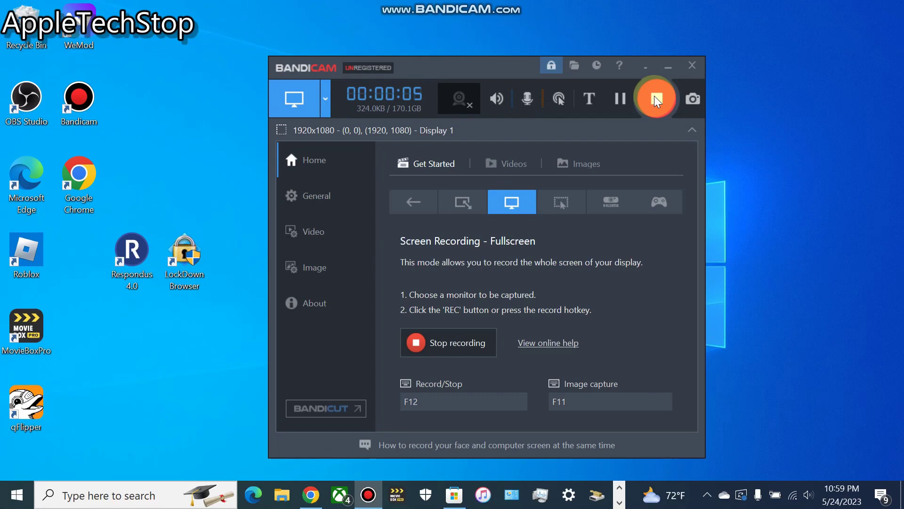
# Minimize the Bandicam recorder window to reveal the desktop icons
pyautogui.click(661, 67)
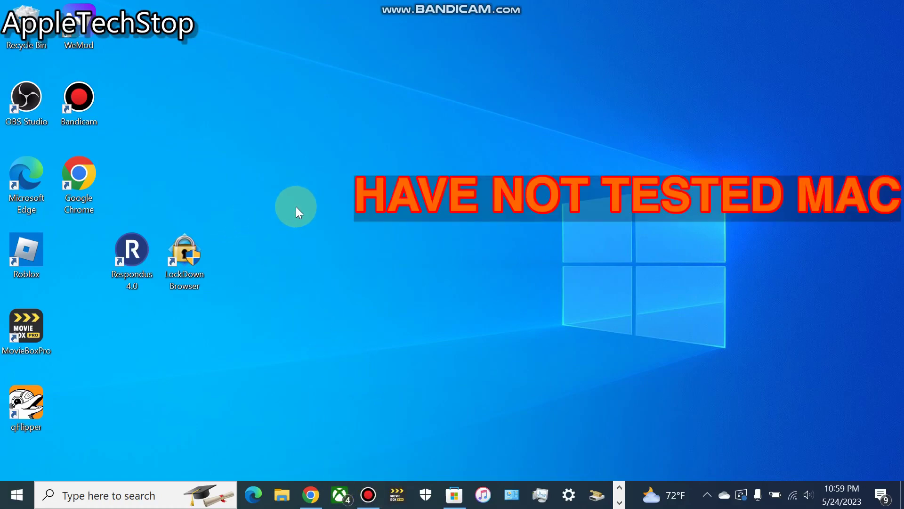
# Bring up Microsoft Store and select the OBS Studio desktop shortcut
pyautogui.click(455, 492)
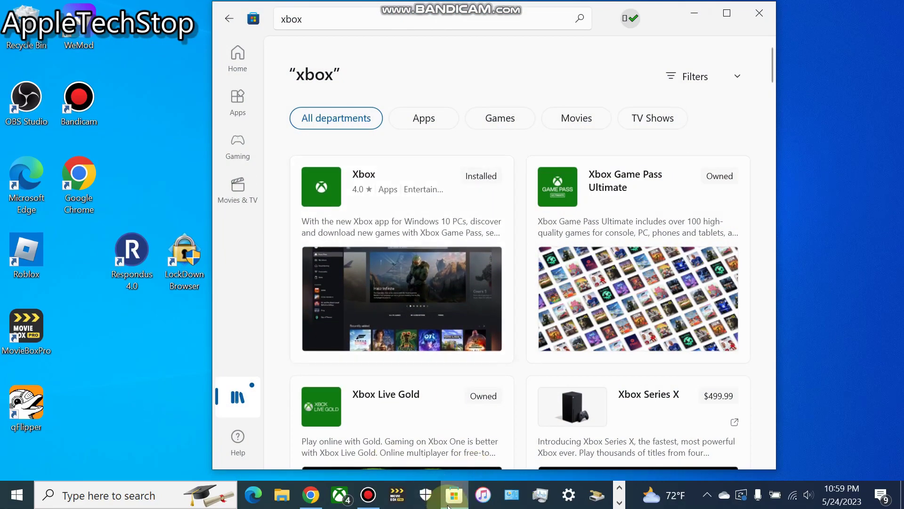
pyautogui.moveTo(448, 507)
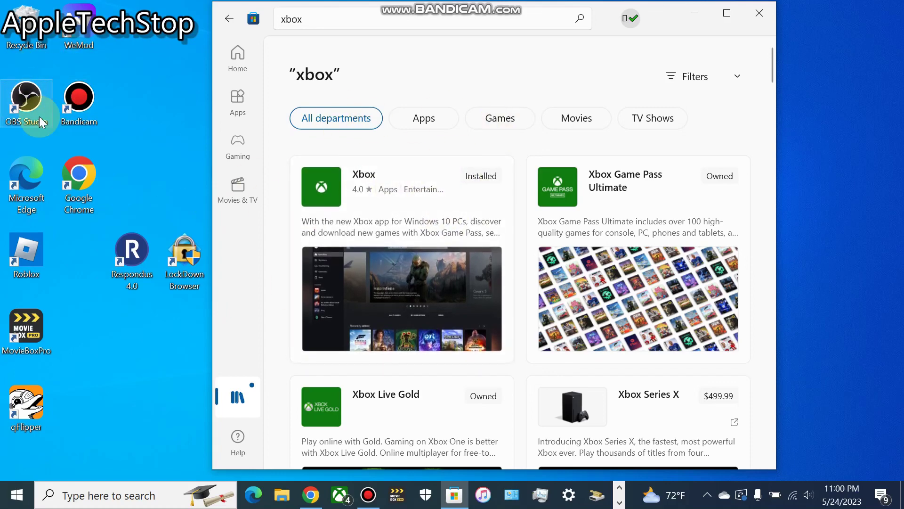
pyautogui.click(49, 105)
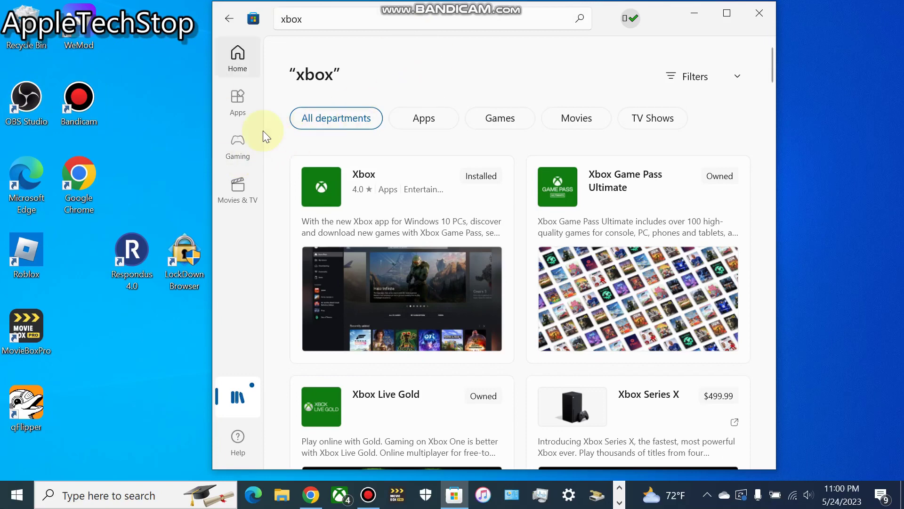
pyautogui.click(125, 127)
pyautogui.click(35, 94)
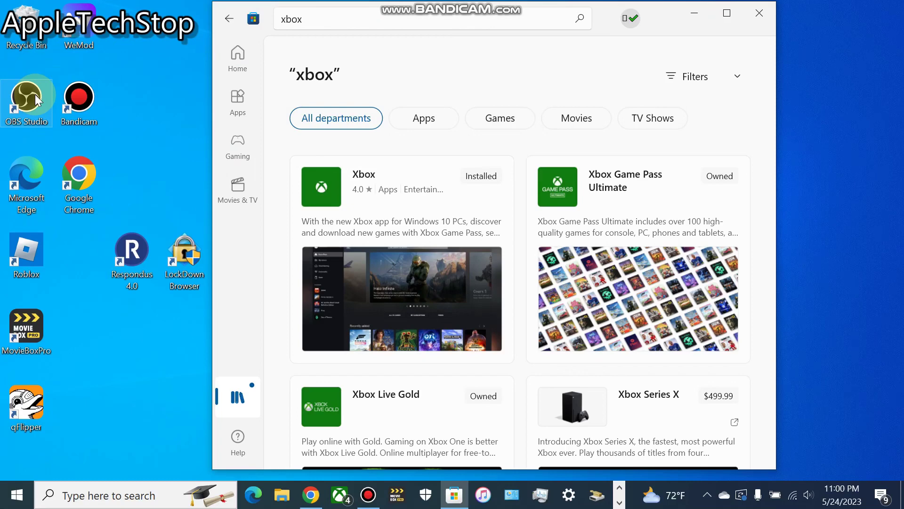
# Open the Xbox app's page from the xbox search results in Store and launch it
pyautogui.click(650, 8)
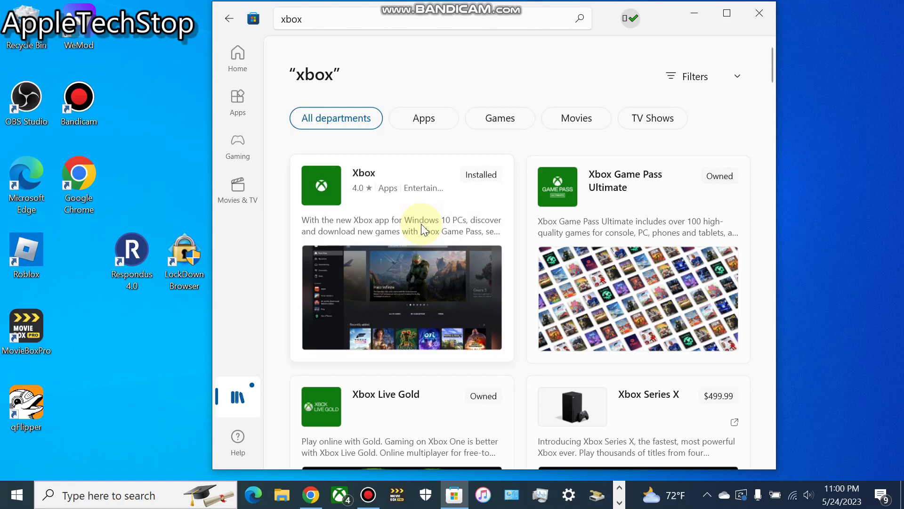
pyautogui.click(389, 188)
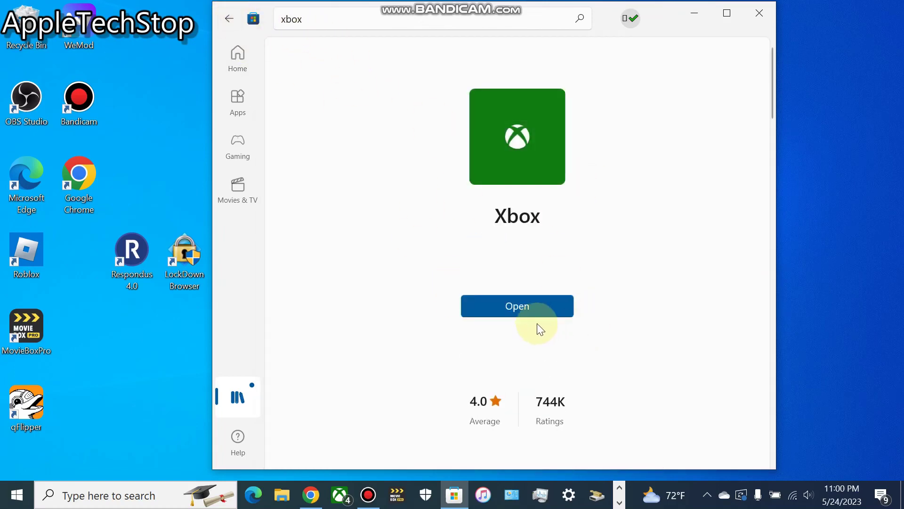
pyautogui.click(229, 18)
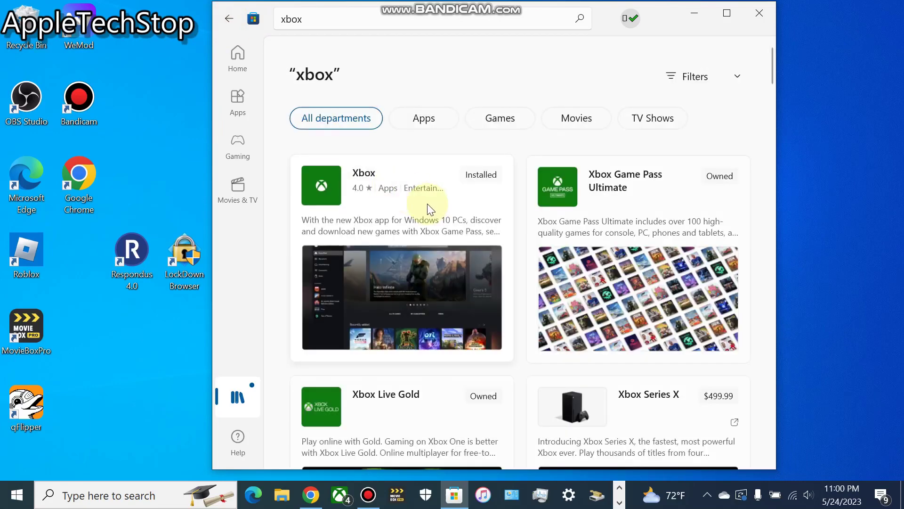
pyautogui.click(434, 183)
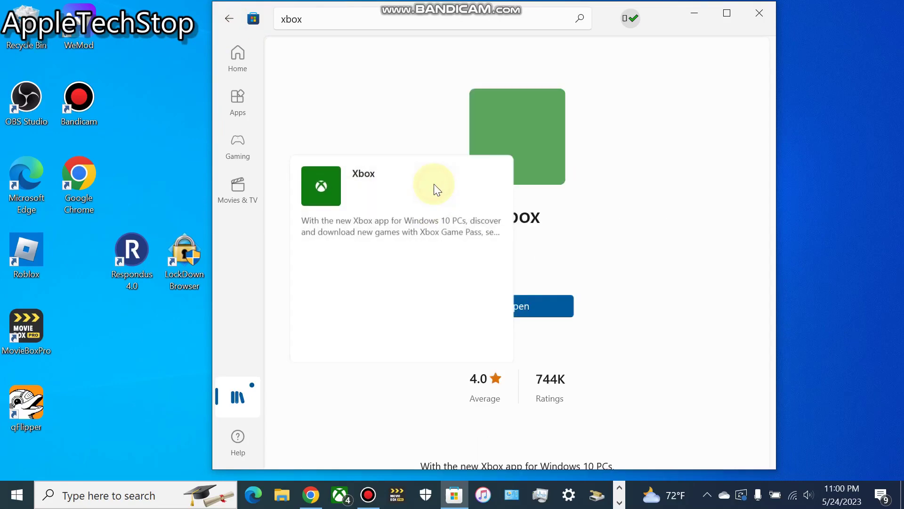
pyautogui.click(501, 305)
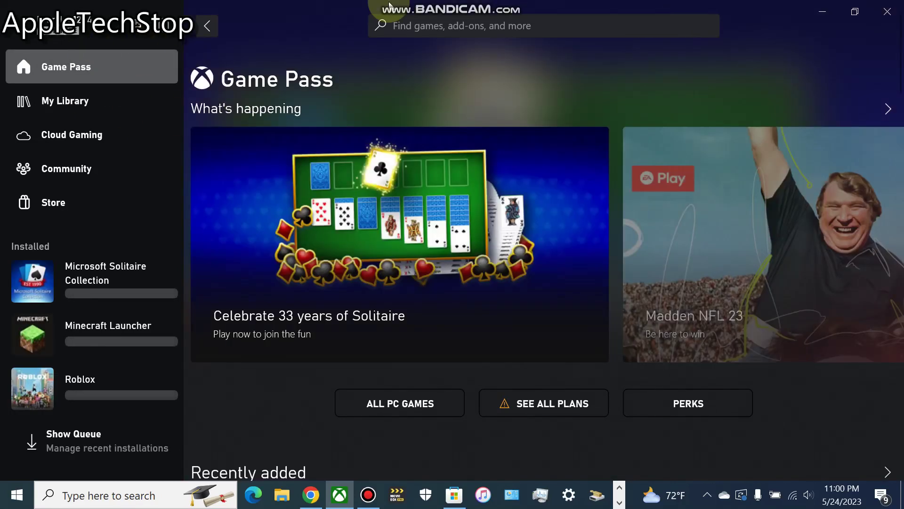
# Start remote play on the Xbox One console from the Consoles list
pyautogui.click(136, 33)
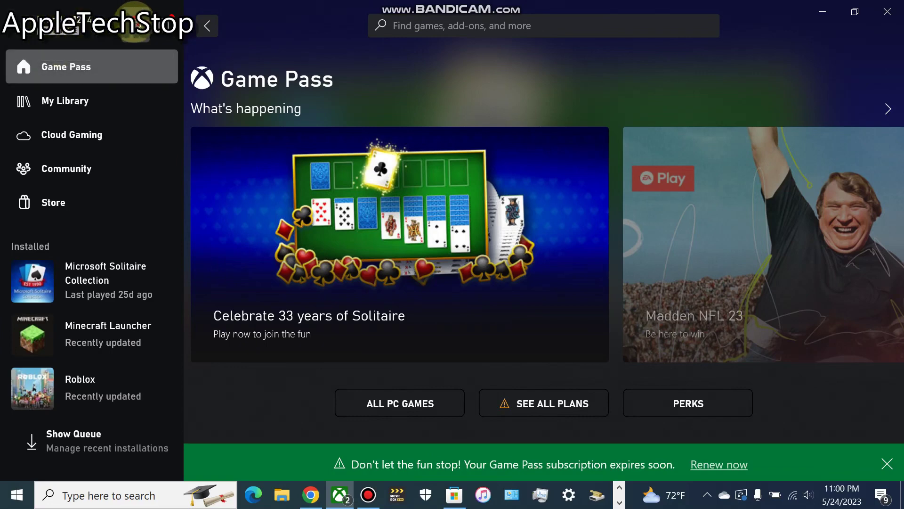
pyautogui.click(141, 23)
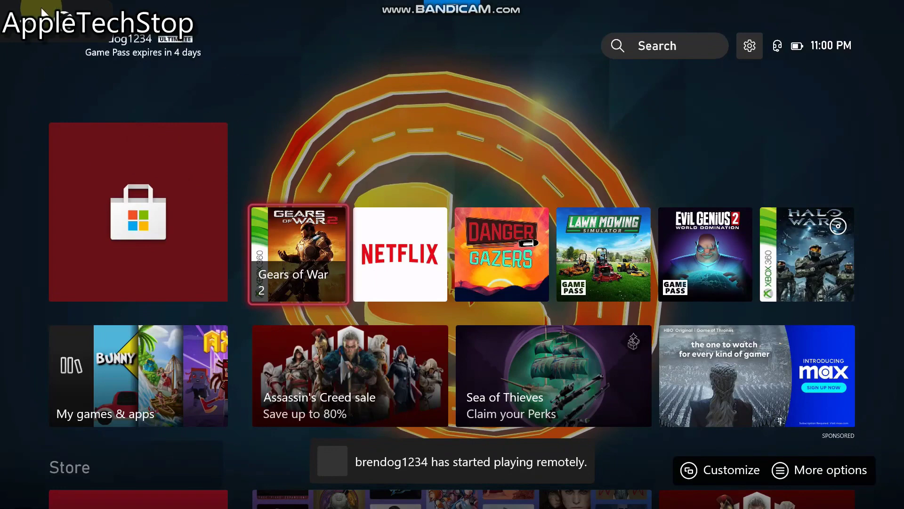
# Move focus across the Netflix, Gears of War 2 and Microsoft Store tiles, then minimize the Xbox app
pyautogui.press('Right')
pyautogui.press('Left')
pyautogui.press('Right')
pyautogui.press('Right')
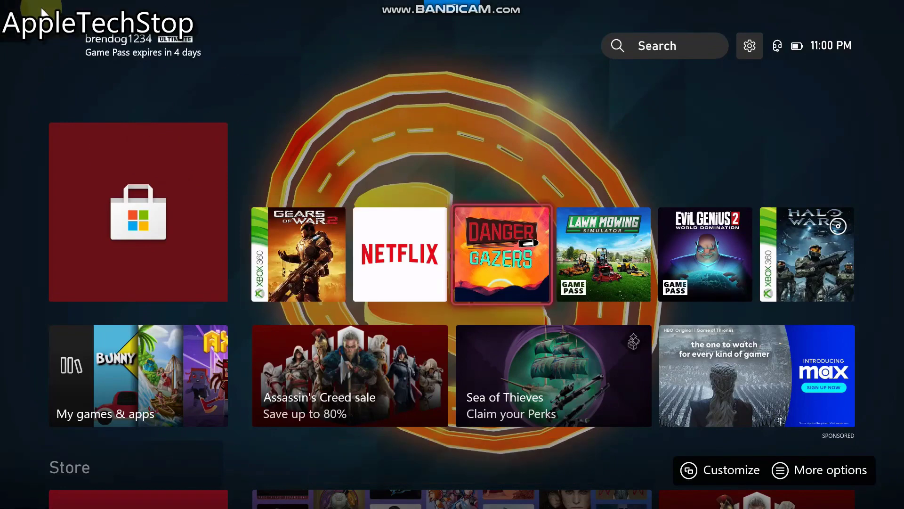
pyautogui.press('Right')
pyautogui.press('Left')
pyautogui.press('Left')
pyautogui.press('Left')
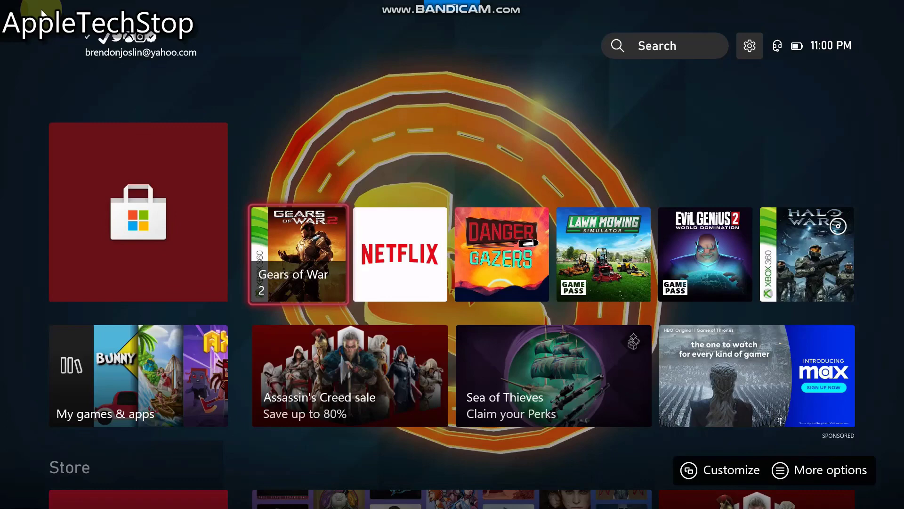
pyautogui.press('Right')
pyautogui.press('Left')
pyautogui.press('Right')
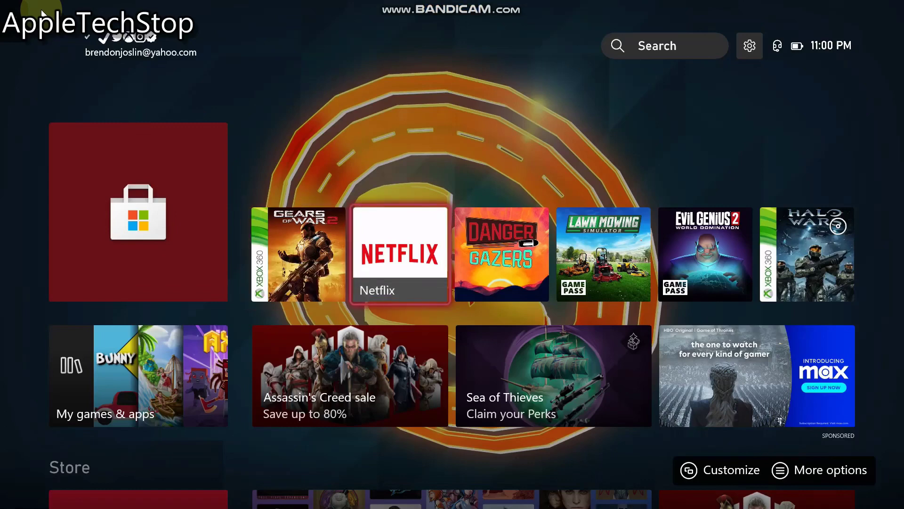
pyautogui.press('Left')
pyautogui.press('Right')
pyautogui.press('Right')
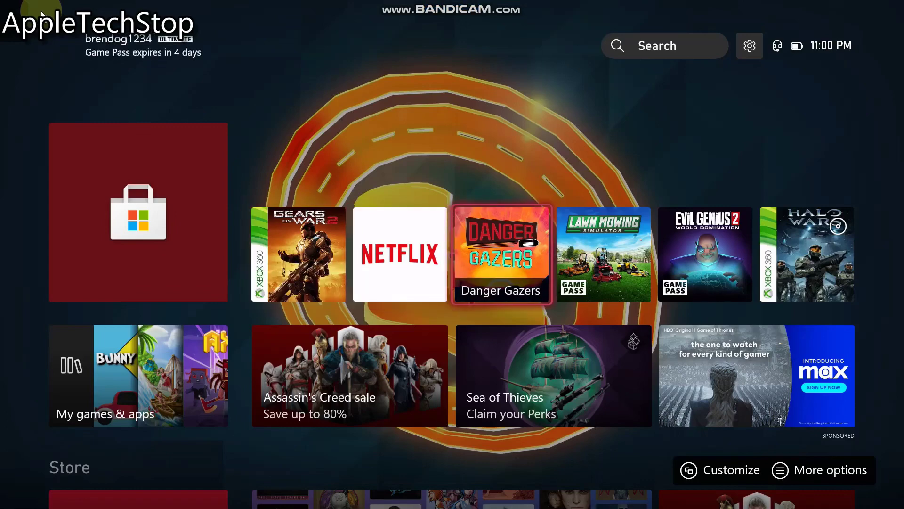
pyautogui.press('Left')
pyautogui.press('Left')
pyautogui.press('Left')
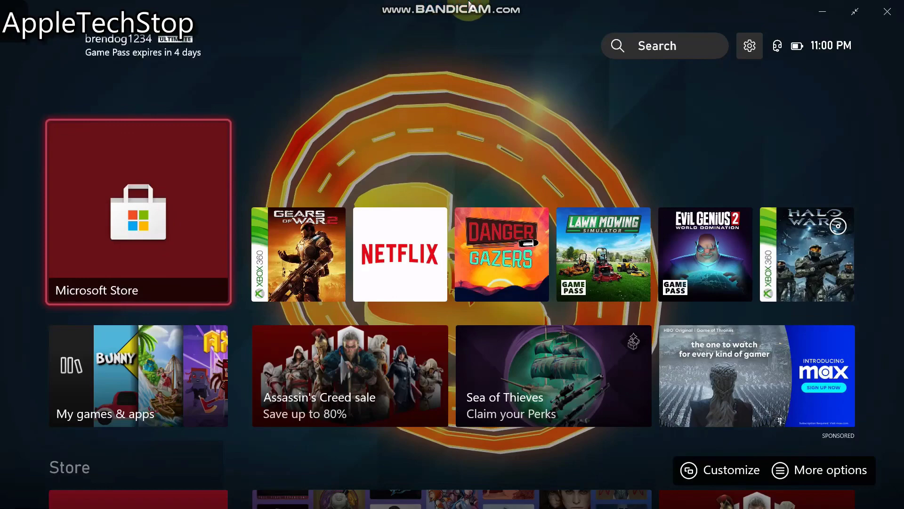
pyautogui.moveTo(784, 15)
pyautogui.click(827, 11)
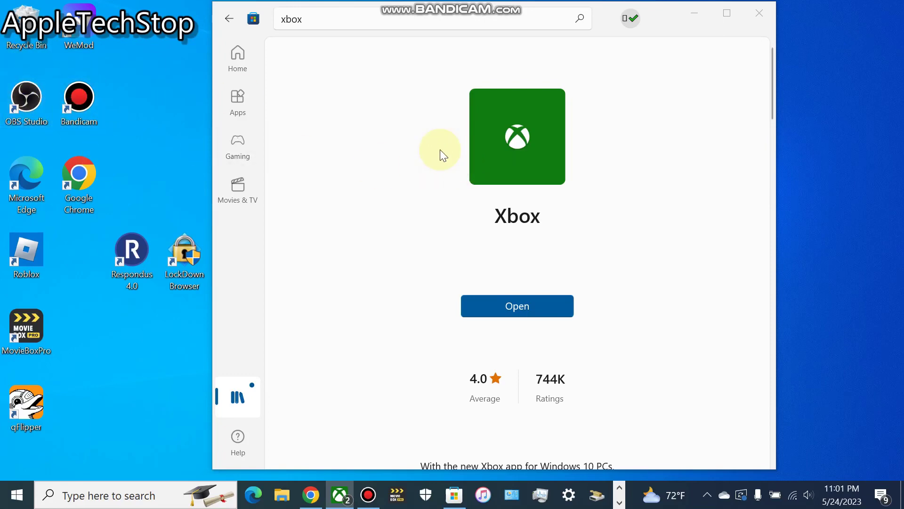
# Restore the Xbox app, go home and reconnect remote play to the Xbox console
pyautogui.click(339, 493)
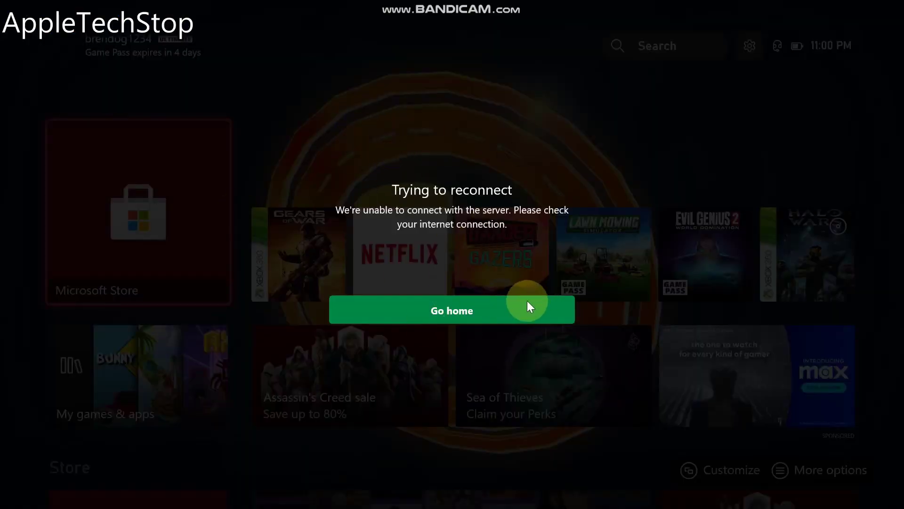
pyautogui.click(479, 309)
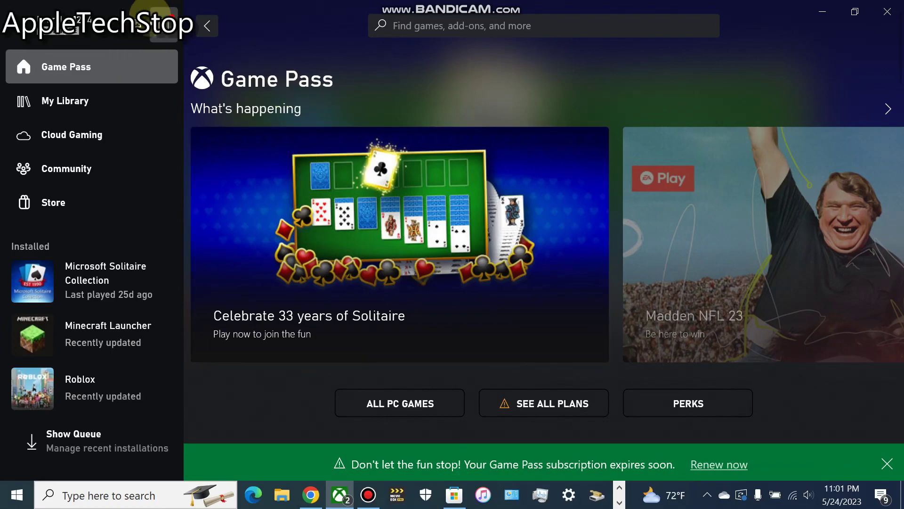
pyautogui.click(156, 19)
pyautogui.click(117, 75)
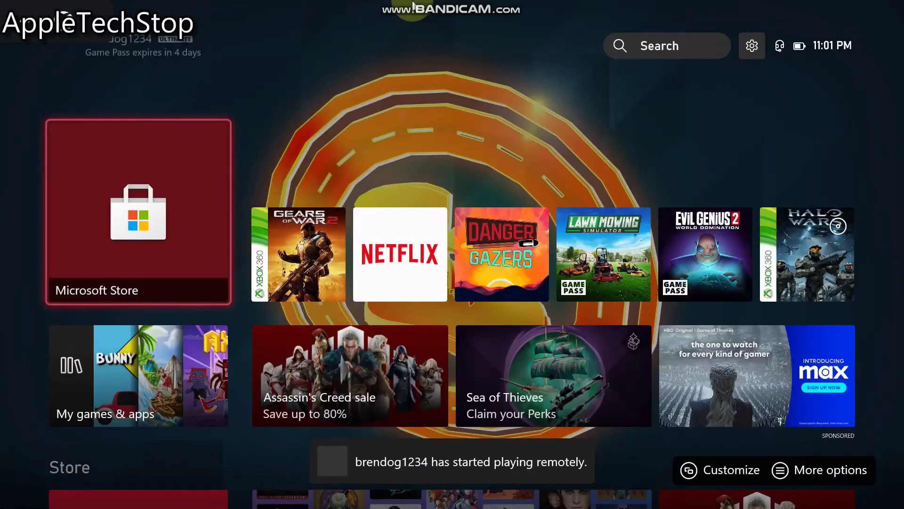
pyautogui.press('Right')
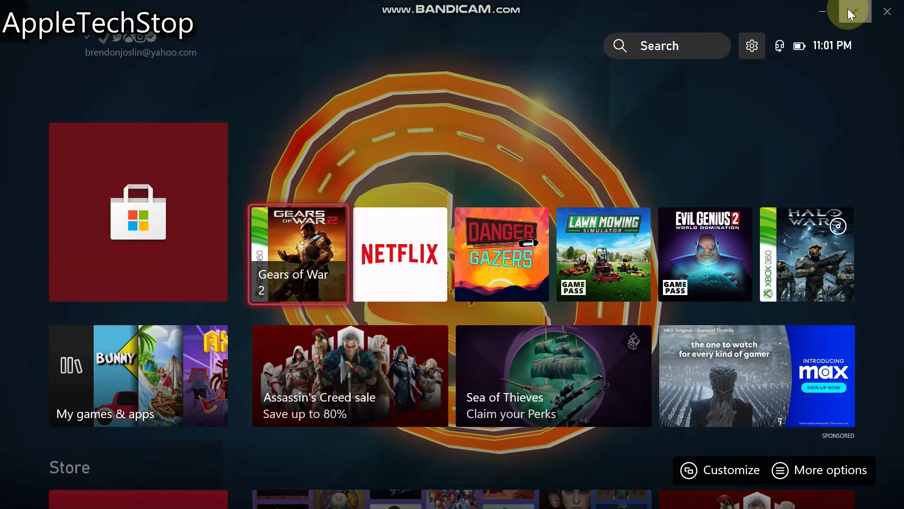
# Take the Xbox stream out of full screen into a smaller repositioned window, minimizing Store
pyautogui.click(853, 12)
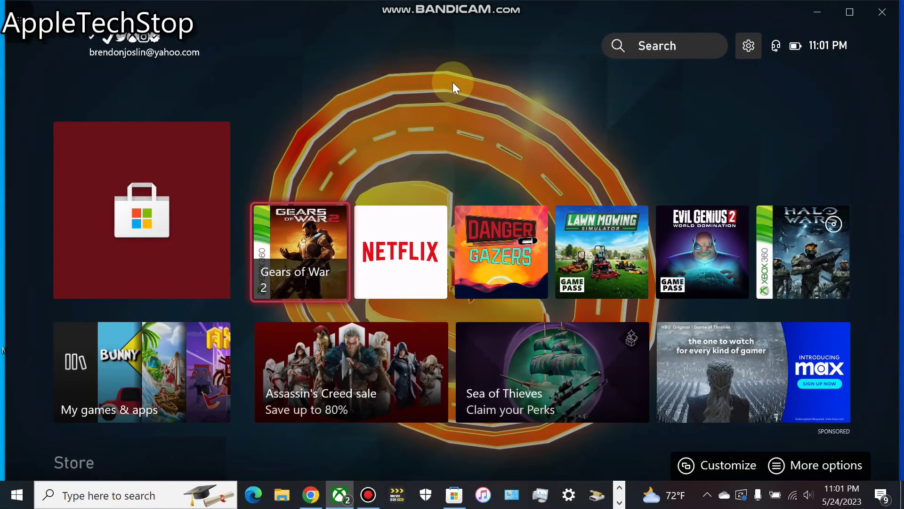
pyautogui.doubleClick(683, 19)
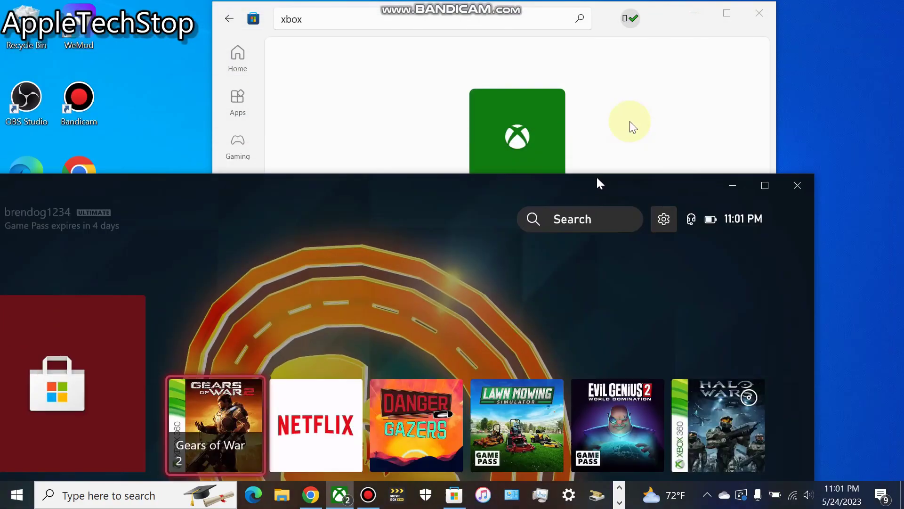
pyautogui.moveTo(716, 166); pyautogui.dragTo(676, 124)
pyautogui.click(694, 14)
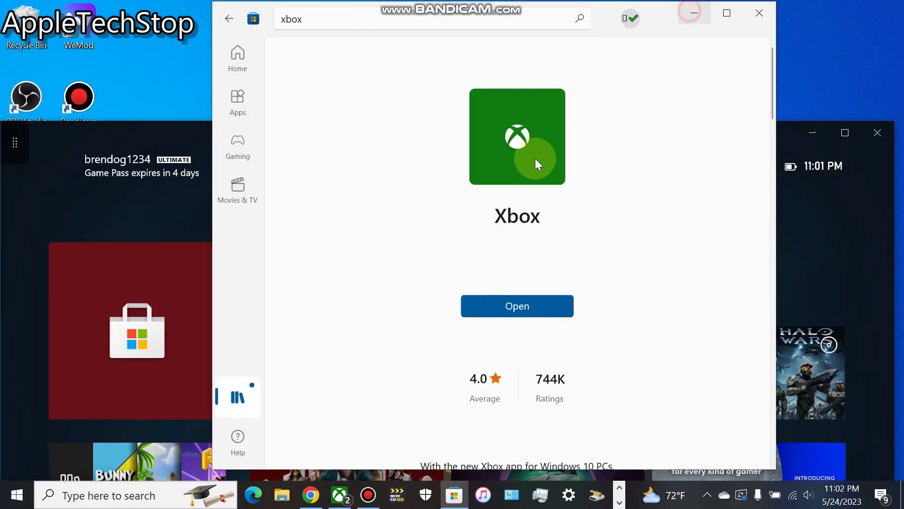
pyautogui.moveTo(514, 126); pyautogui.dragTo(595, 64)
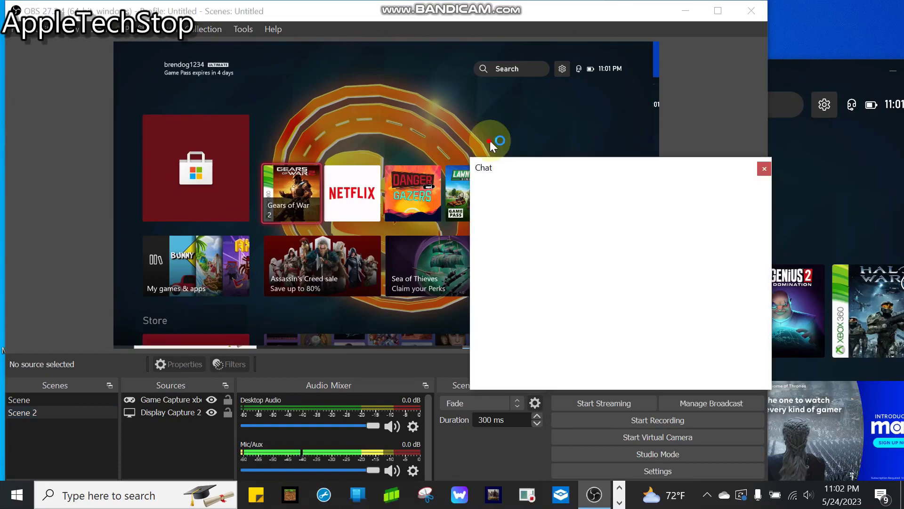
# Drag the OBS Chat dock left and up, away from the Xbox preview
pyautogui.moveTo(654, 171); pyautogui.dragTo(594, 158)
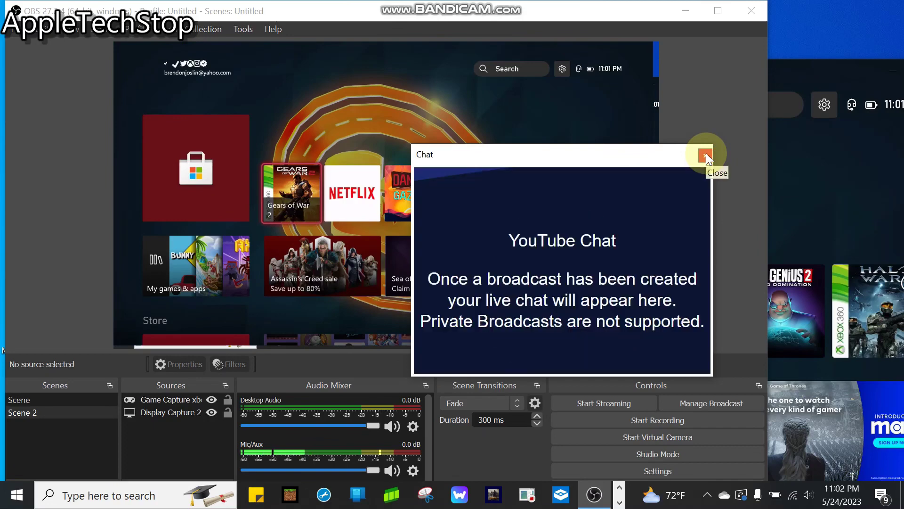
# Close the YouTube Chat dock, acknowledge the closing notice, and glance at the Edit menu
pyautogui.click(708, 164)
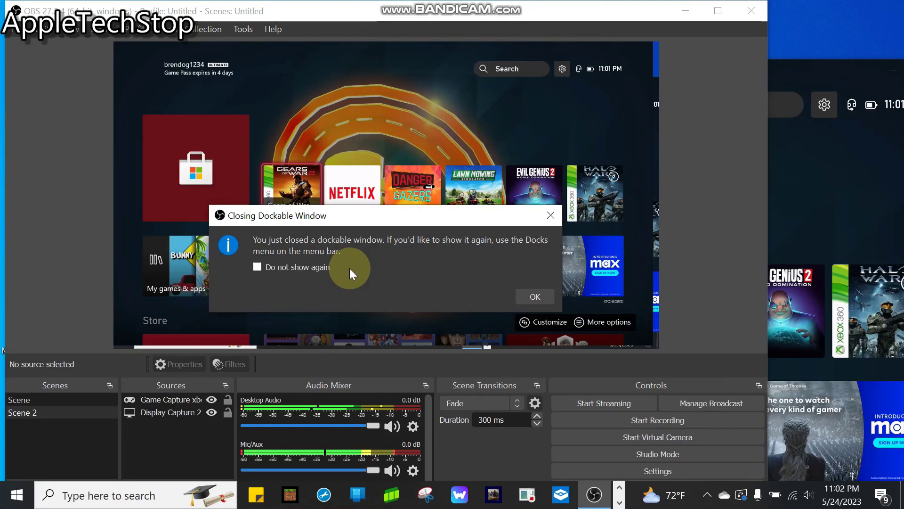
pyautogui.click(533, 295)
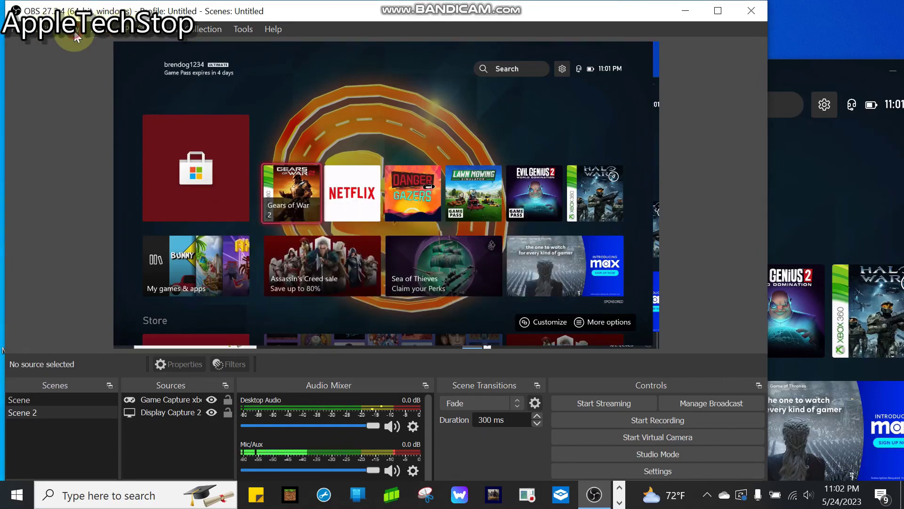
pyautogui.click(45, 34)
pyautogui.click(202, 418)
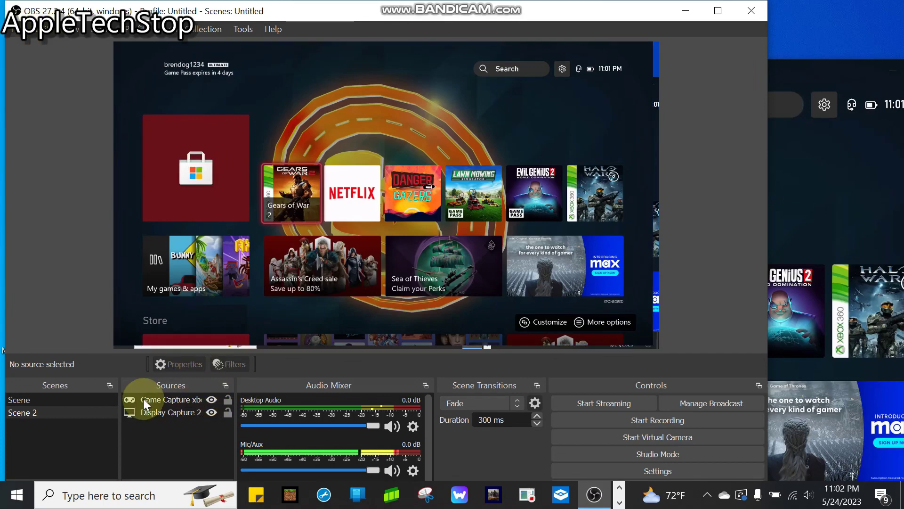
# Add a new scene named Scene 3
pyautogui.rightClick(36, 434)
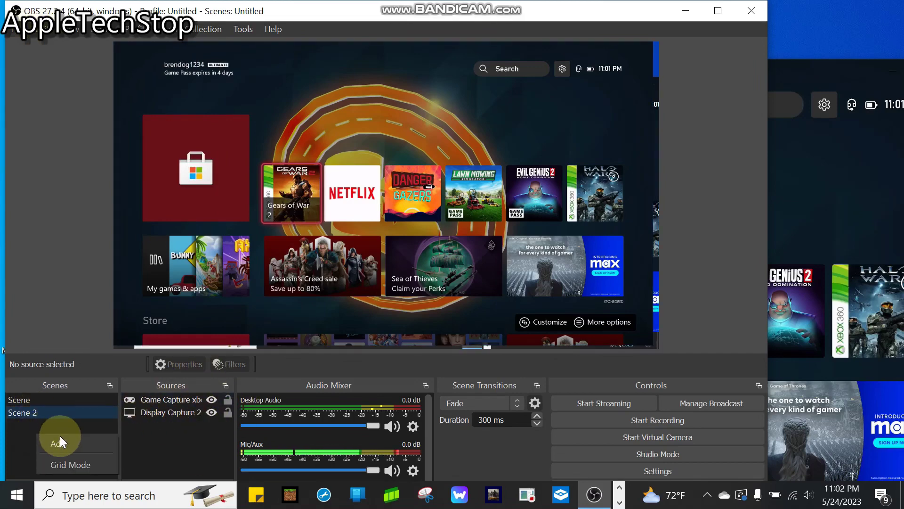
pyautogui.click(61, 436)
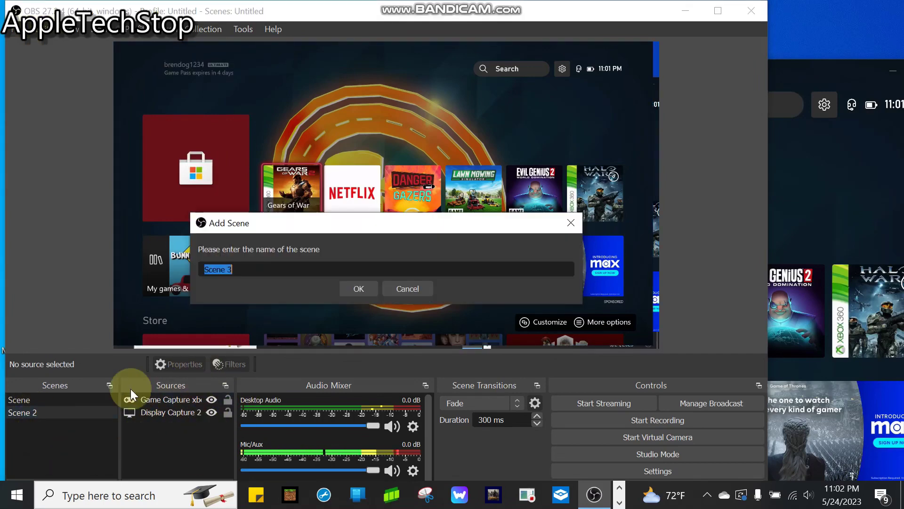
pyautogui.click(349, 283)
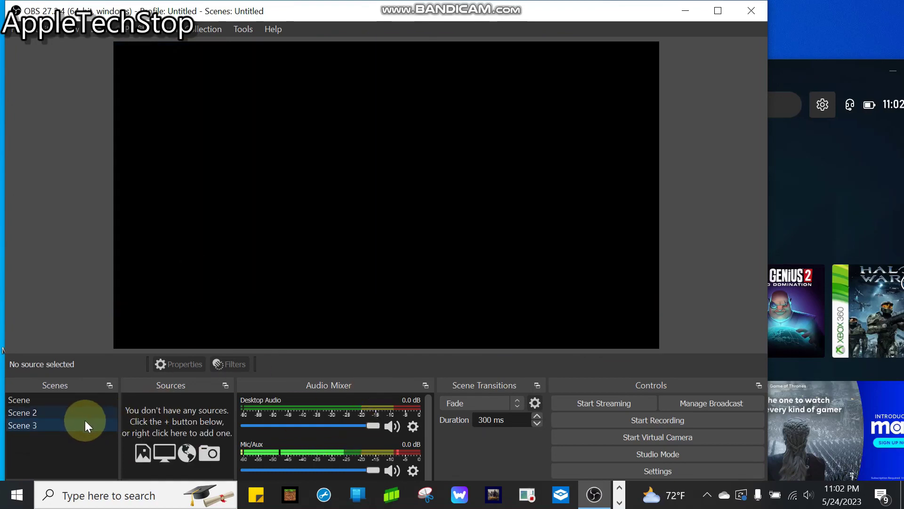
# Add a Game Capture source to Scene 3 named 'Game Capture xbox one'
pyautogui.rightClick(180, 399)
pyautogui.click(210, 412)
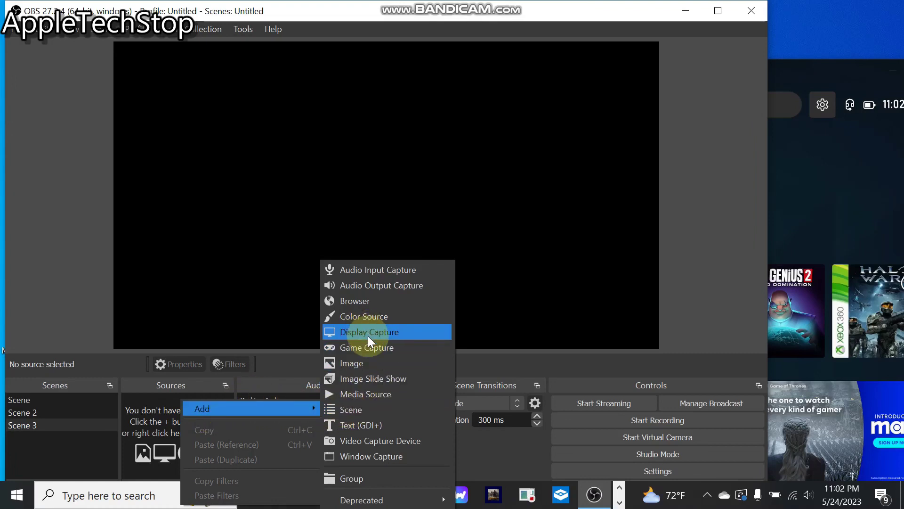
pyautogui.click(369, 349)
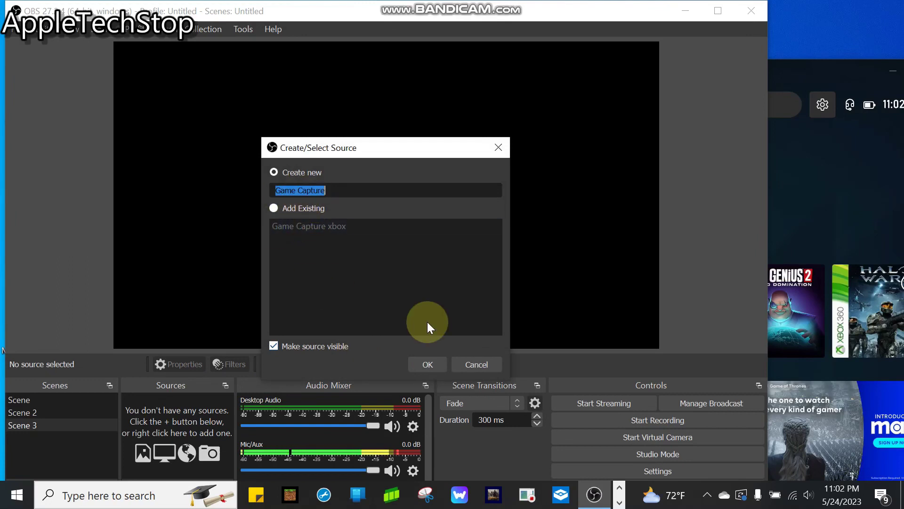
pyautogui.click(339, 188)
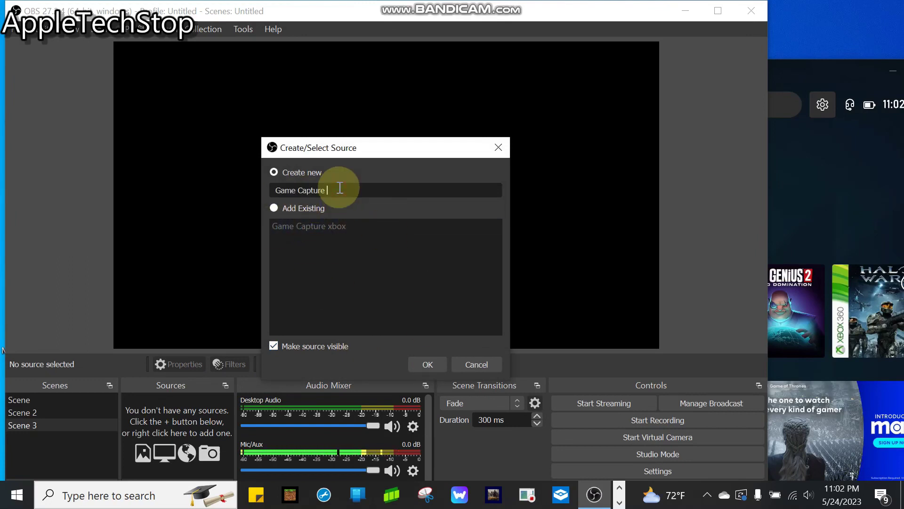
pyautogui.write('xbox')
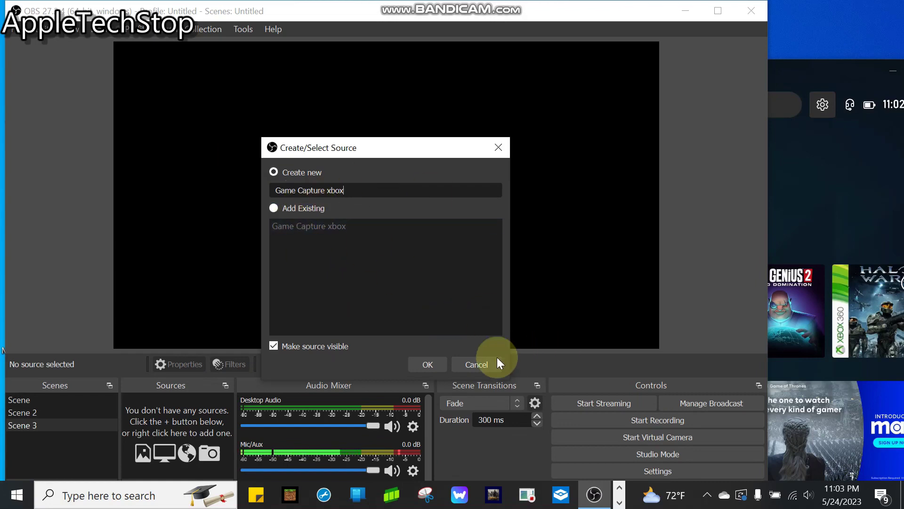
pyautogui.write(' on')
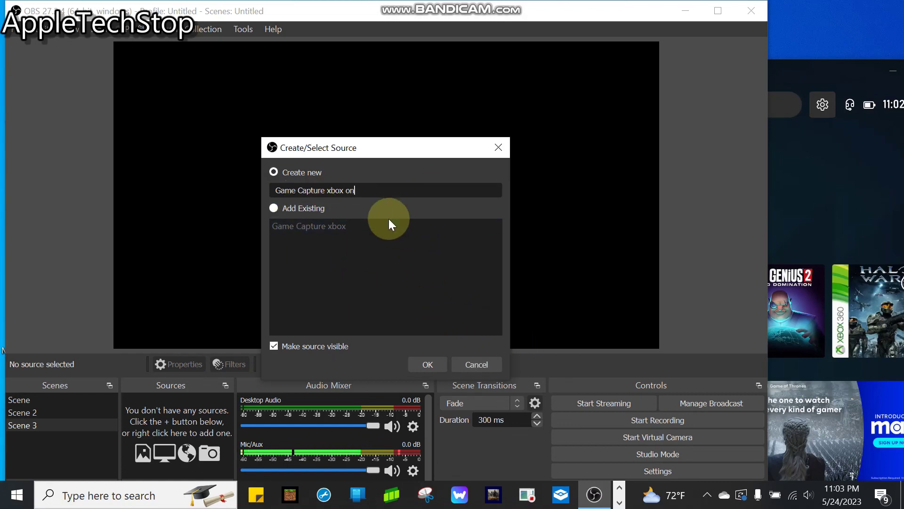
pyautogui.write('e')
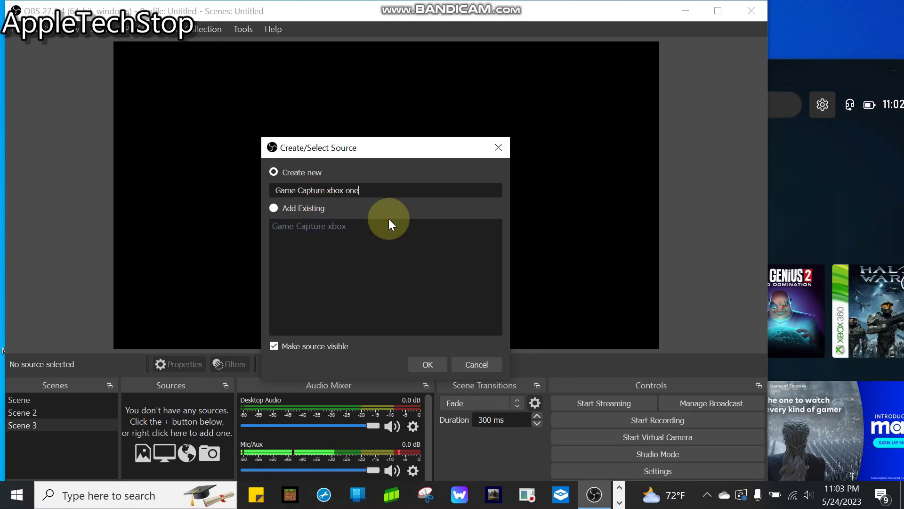
pyautogui.click(430, 364)
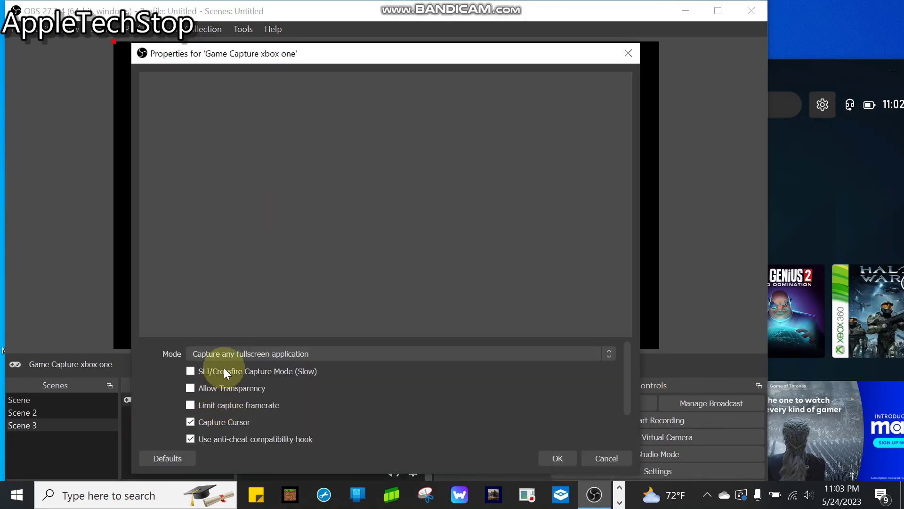
# Set capture mode to 'Capture specific window' with window '[XboxPcApp.exe]: Xbox' and confirm
pyautogui.click(227, 350)
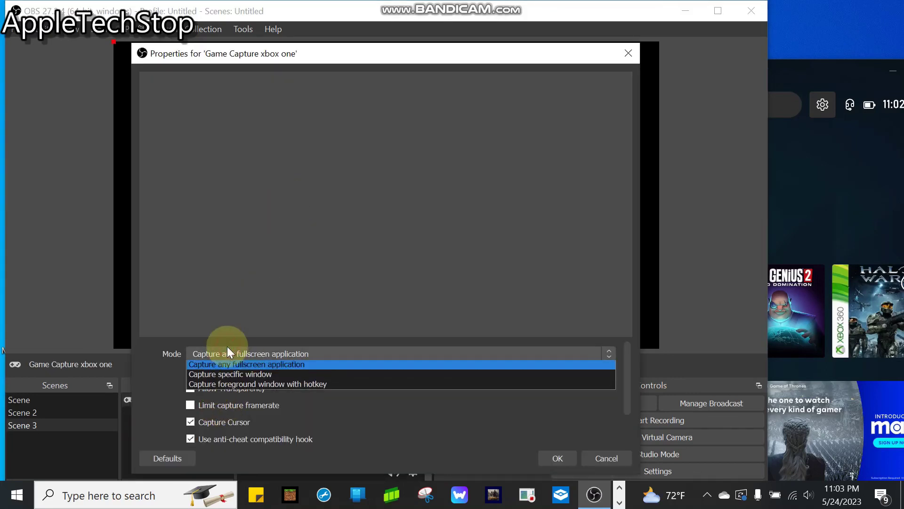
pyautogui.click(242, 376)
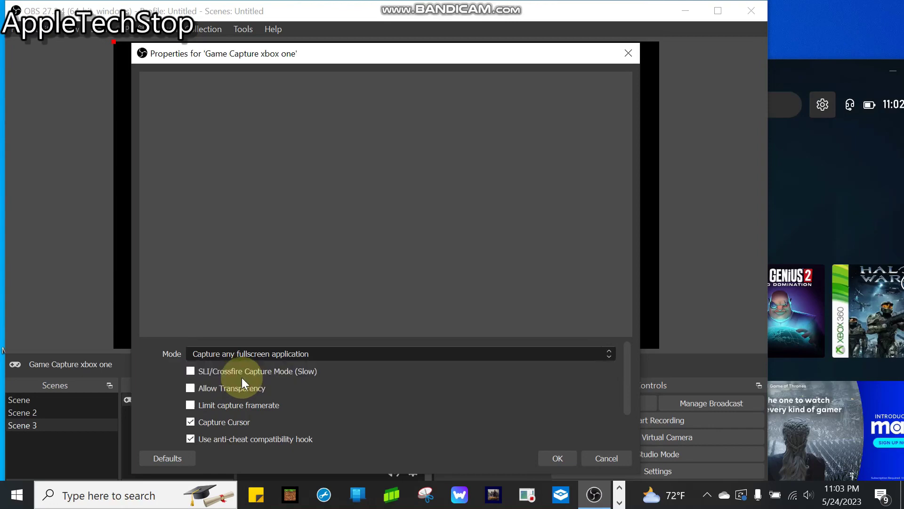
pyautogui.click(241, 374)
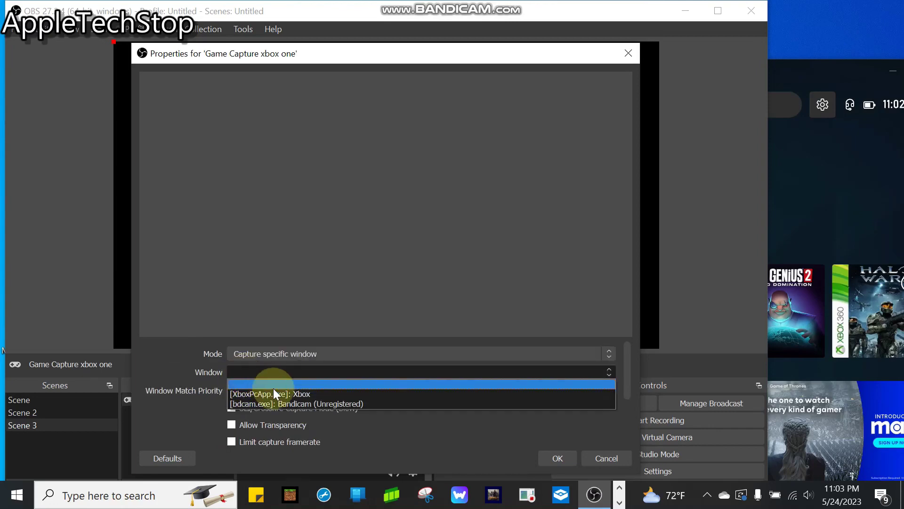
pyautogui.click(299, 394)
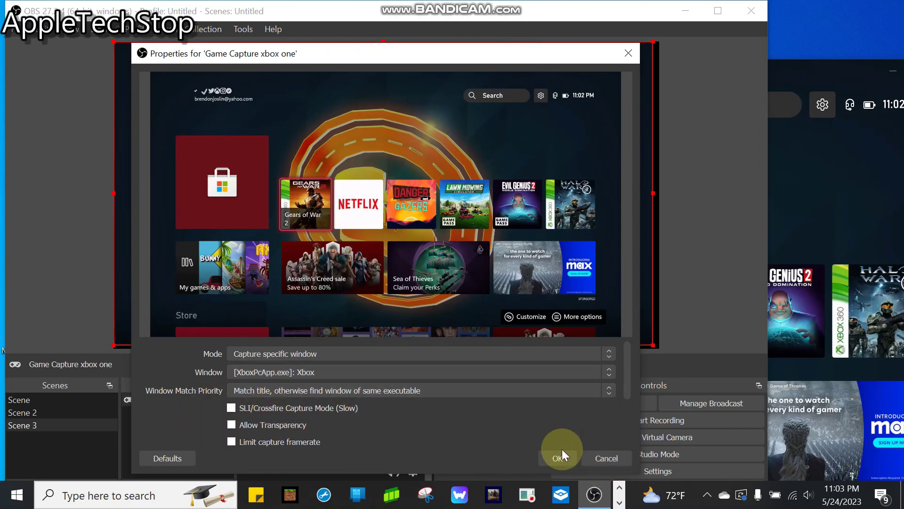
pyautogui.click(552, 456)
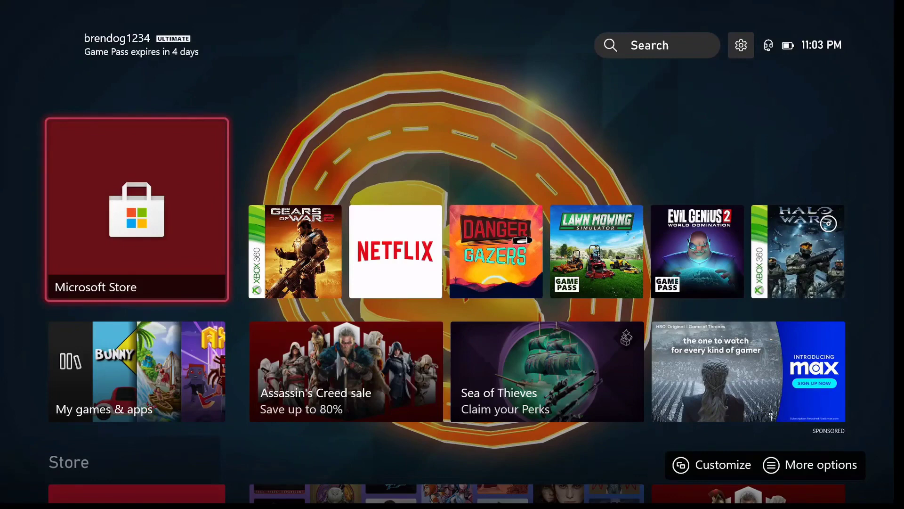
# Move focus around the console home tiles, ending on the Microsoft Store tile
pyautogui.click(396, 251)
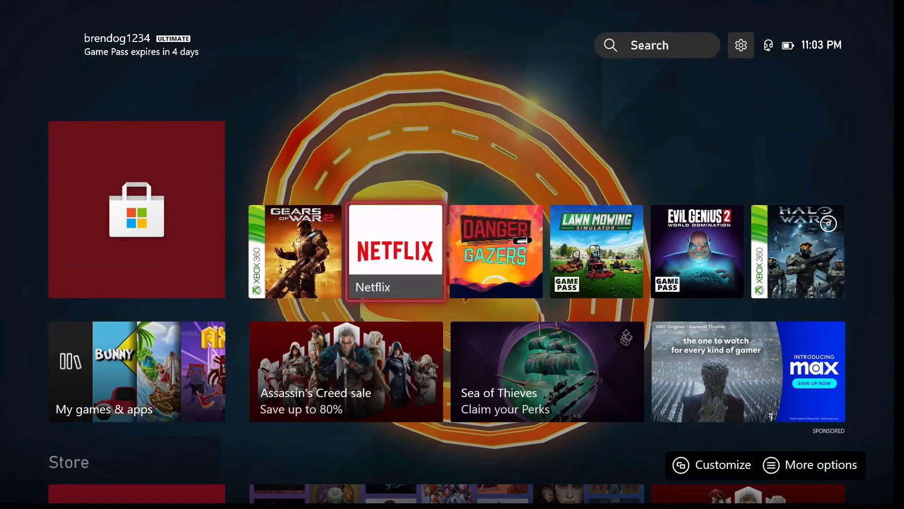
pyautogui.click(136, 210)
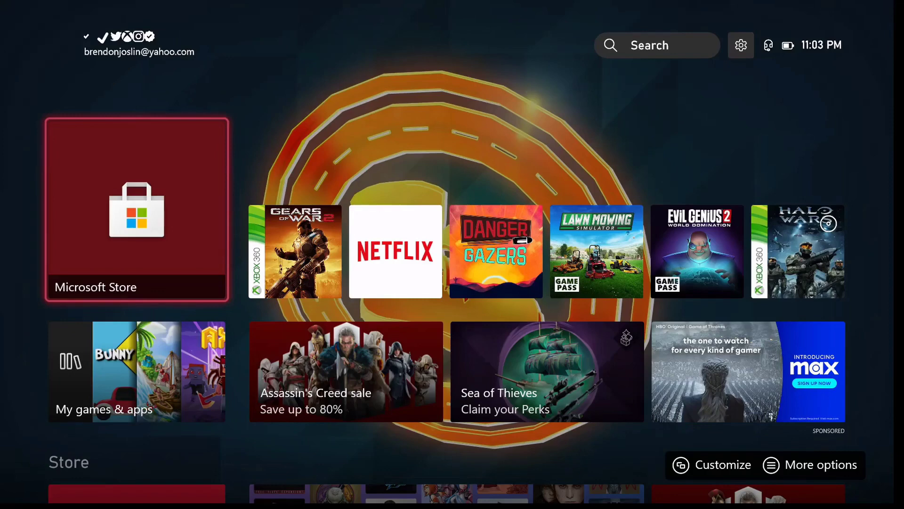
pyautogui.click(295, 251)
pyautogui.click(395, 251)
pyautogui.click(346, 371)
pyautogui.click(136, 371)
pyautogui.click(137, 210)
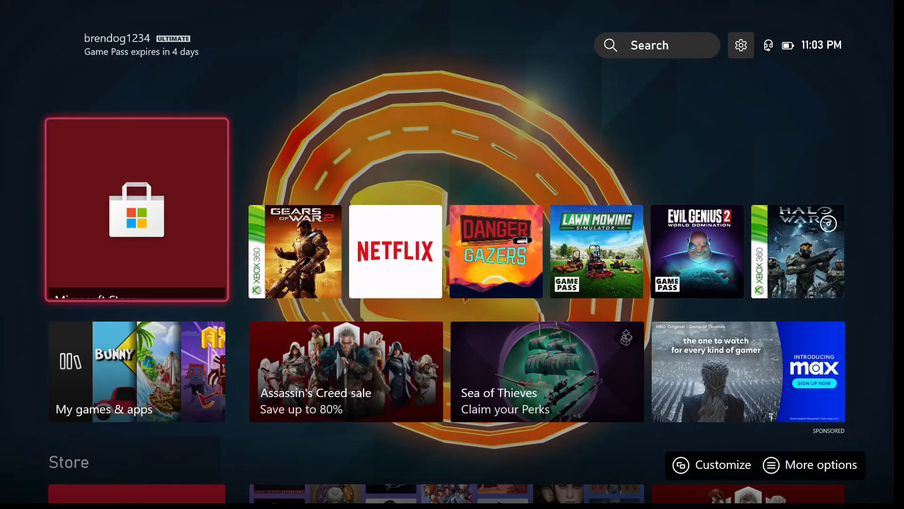
# Browse the Xbox guide's People, parties and activity pages and profile, then head to Game Pass
pyautogui.press('super')
pyautogui.press('Right')
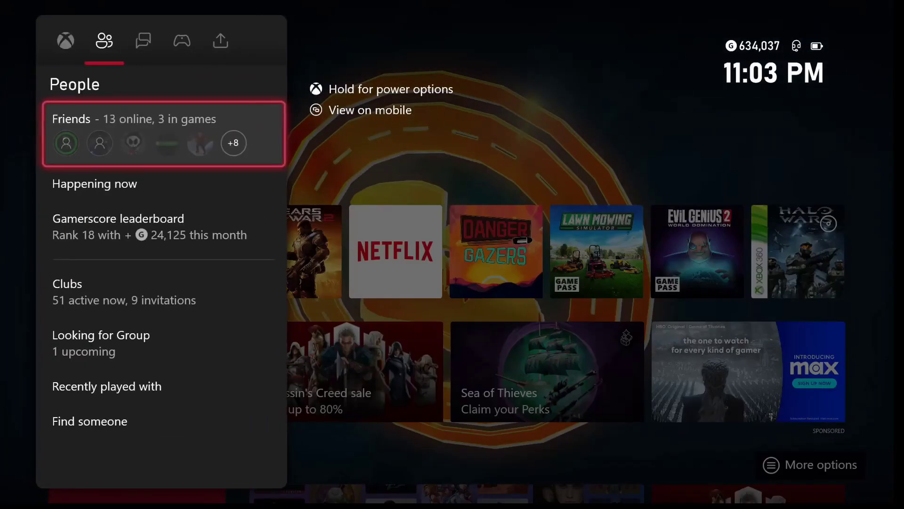
pyautogui.press('Right')
pyautogui.press('Right')
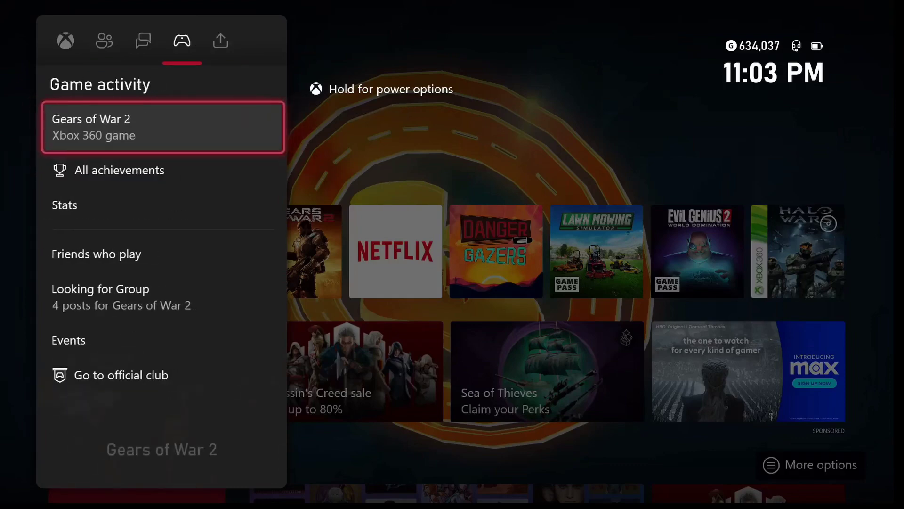
pyautogui.press('Right')
pyautogui.press('Right')
pyautogui.press('Return')
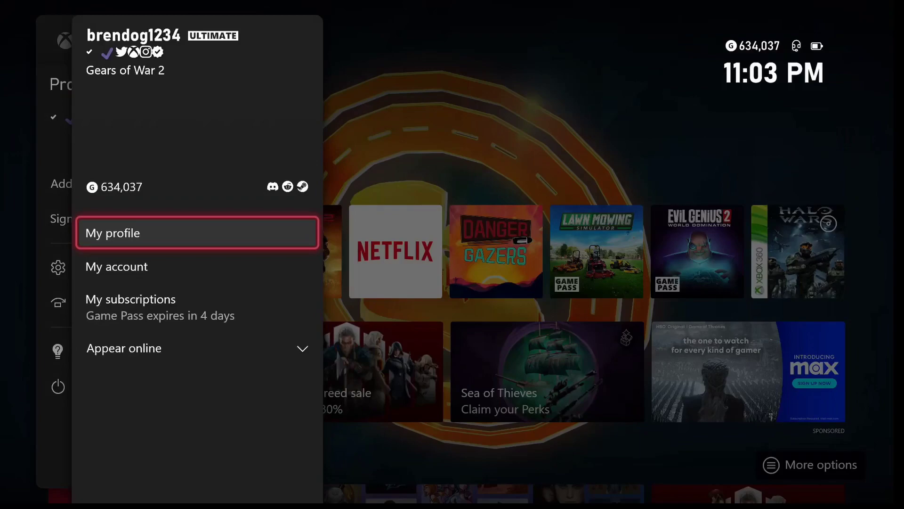
pyautogui.press('Escape')
pyautogui.press('Escape')
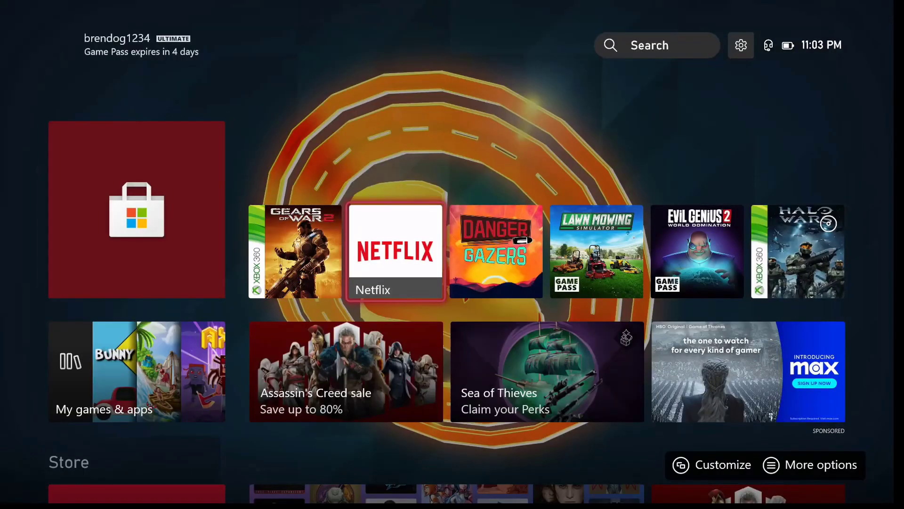
pyautogui.press('Down')
pyautogui.press('Down')
pyautogui.press('Down')
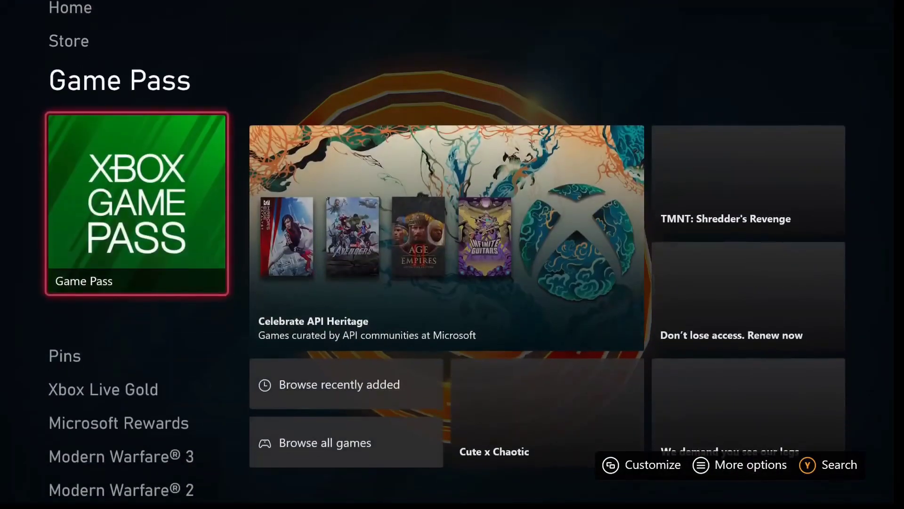